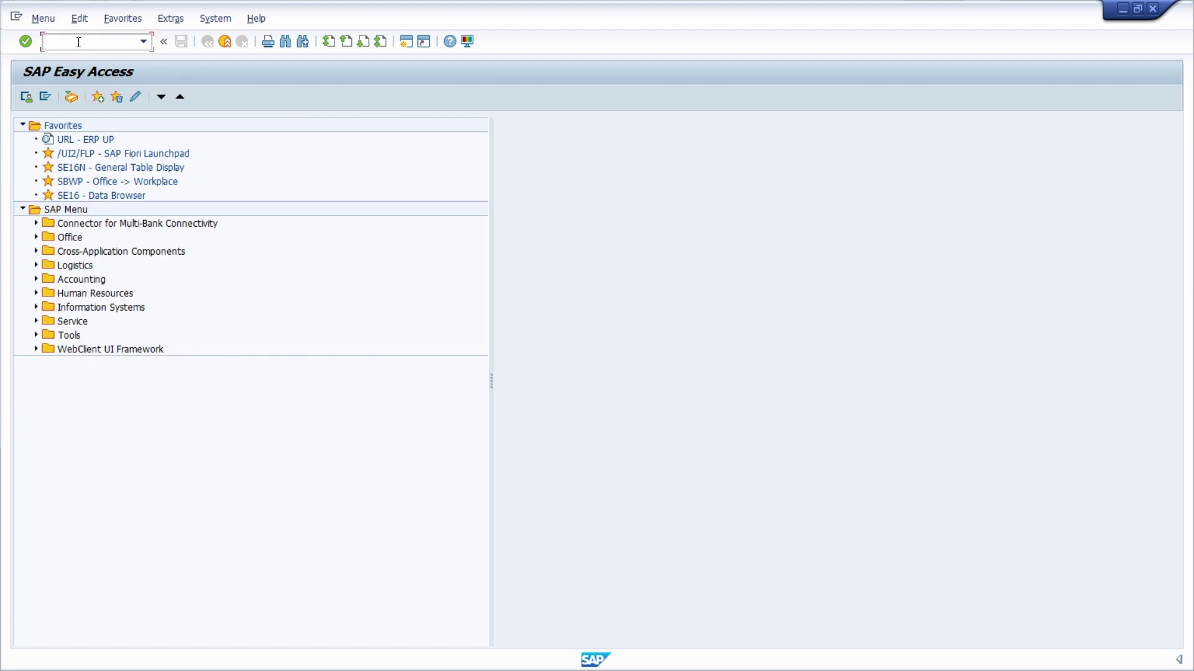
type("/n/")
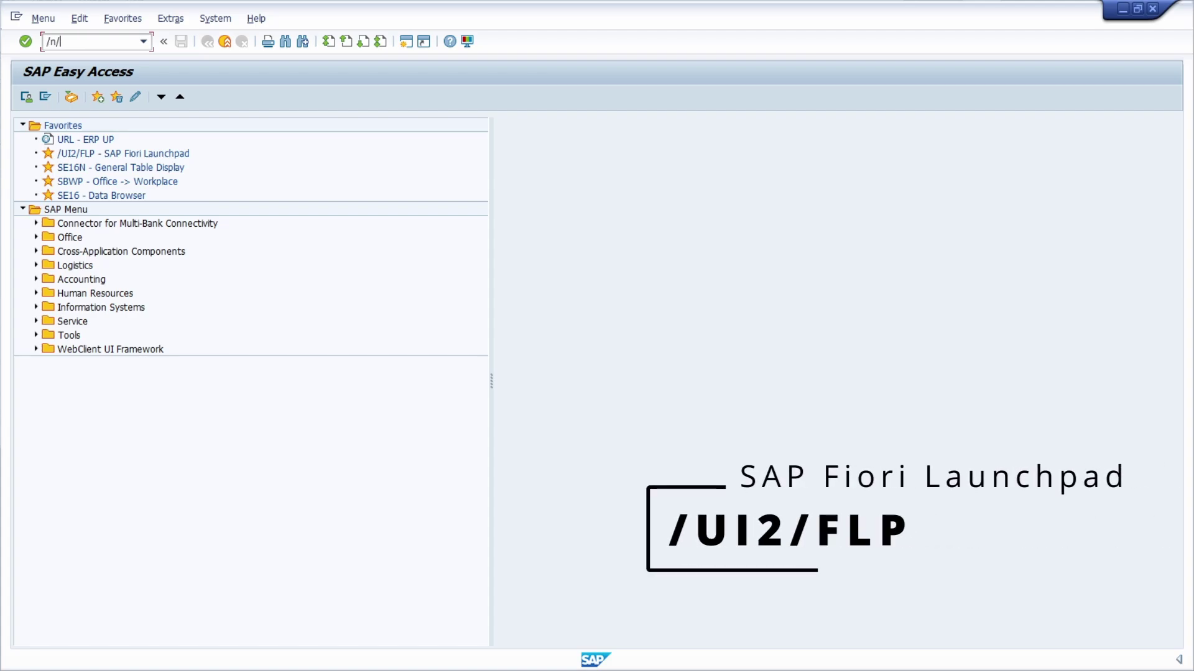
type("ui2/flp")
- Run transaction /n/ui2/flp so the Fiori Launchpad logon page opens in the browser
left_click_drag(56, 41, 47, 41)
left_click(56, 41)
left_click_drag(57, 41, 89, 41)
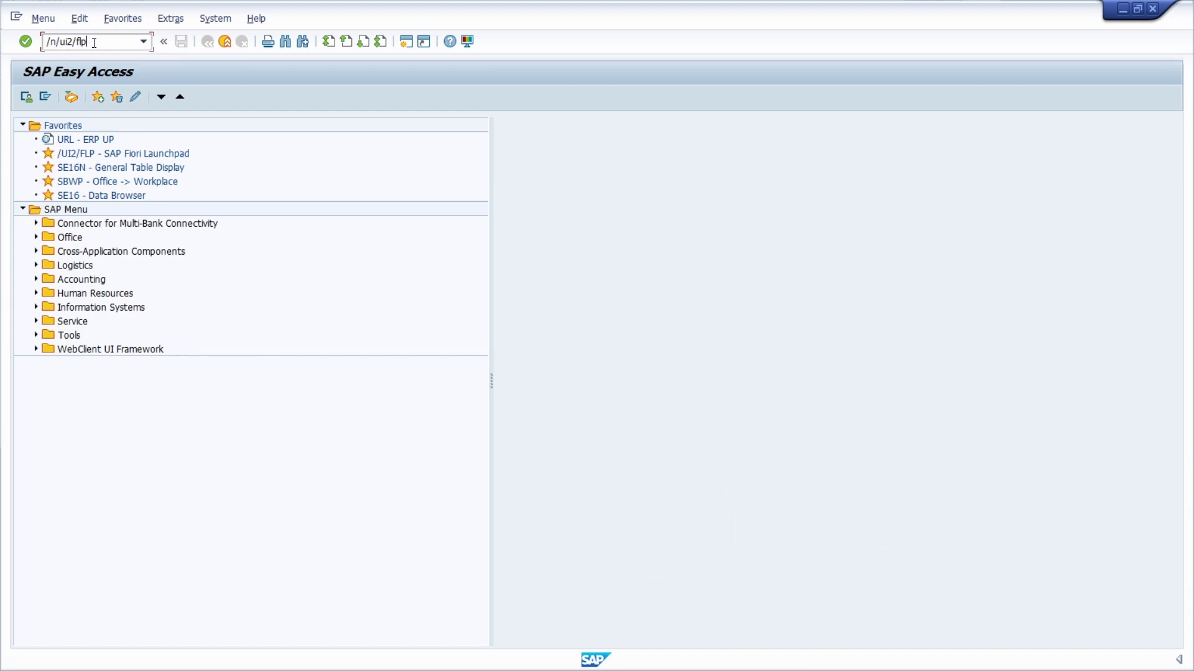
key("Return")
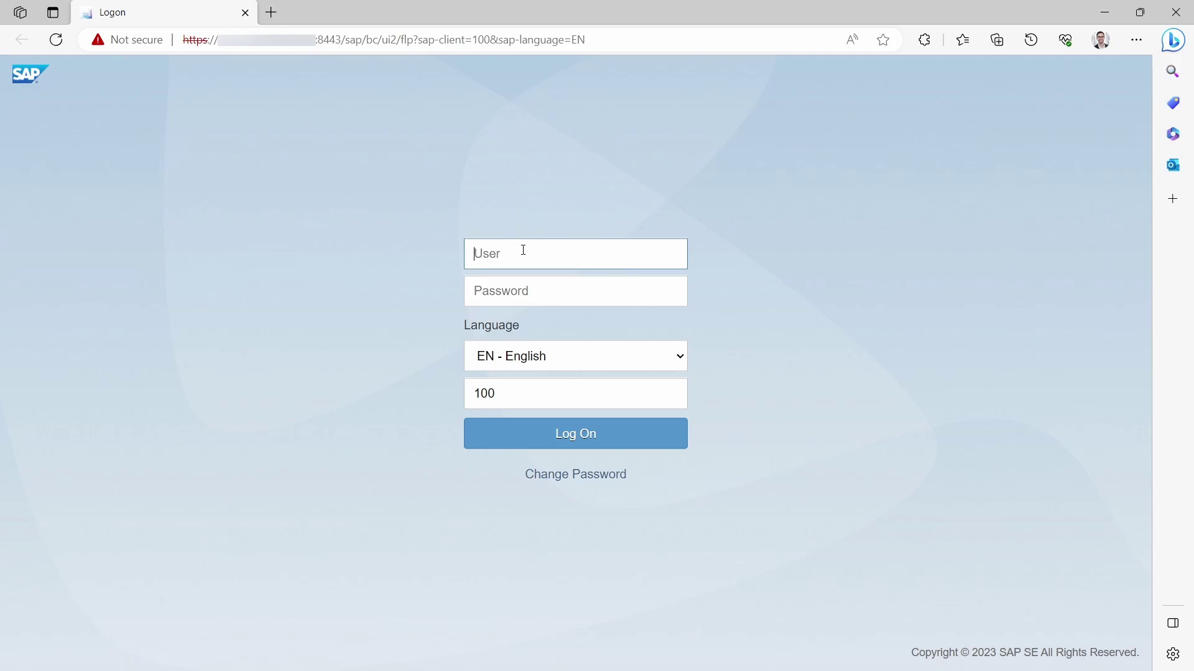
type("andreasg")
- Log on with user and password, keeping EN - English as the logon language
key("Tab")
type("*********")
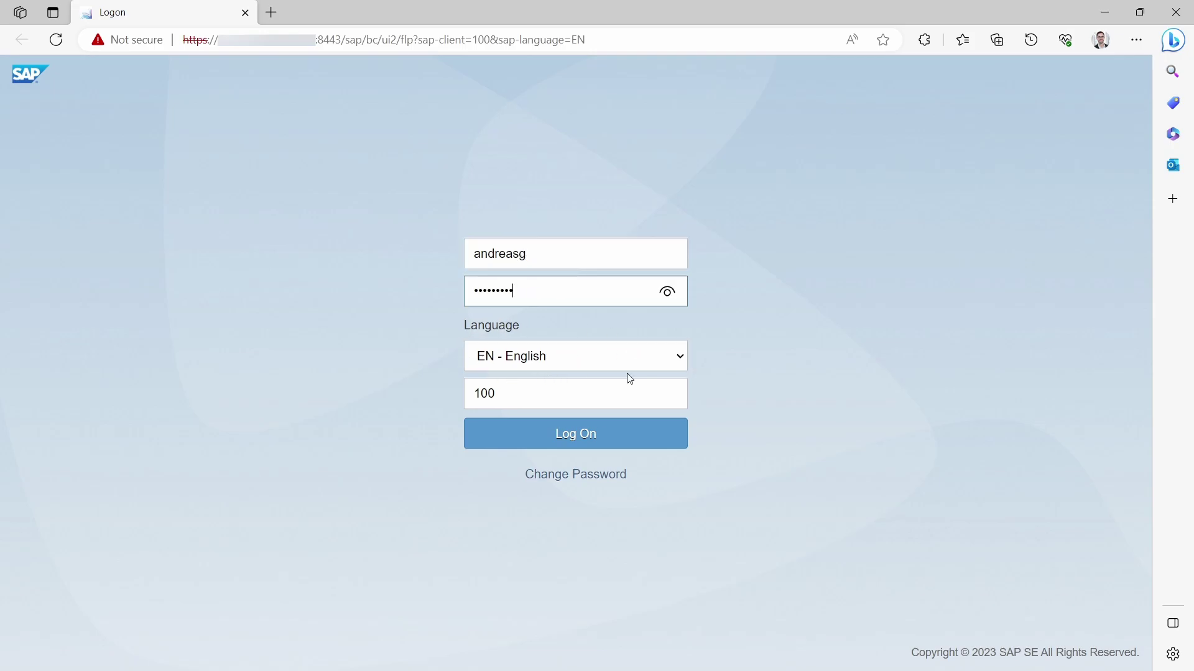
left_click(659, 361)
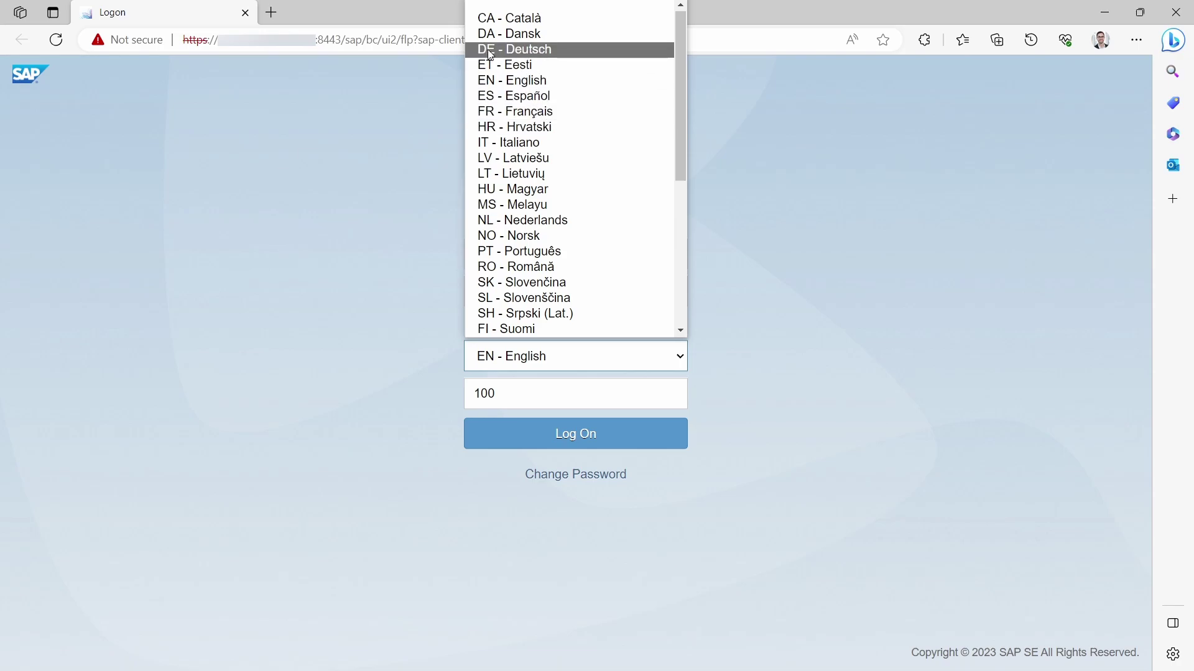
left_click(516, 83)
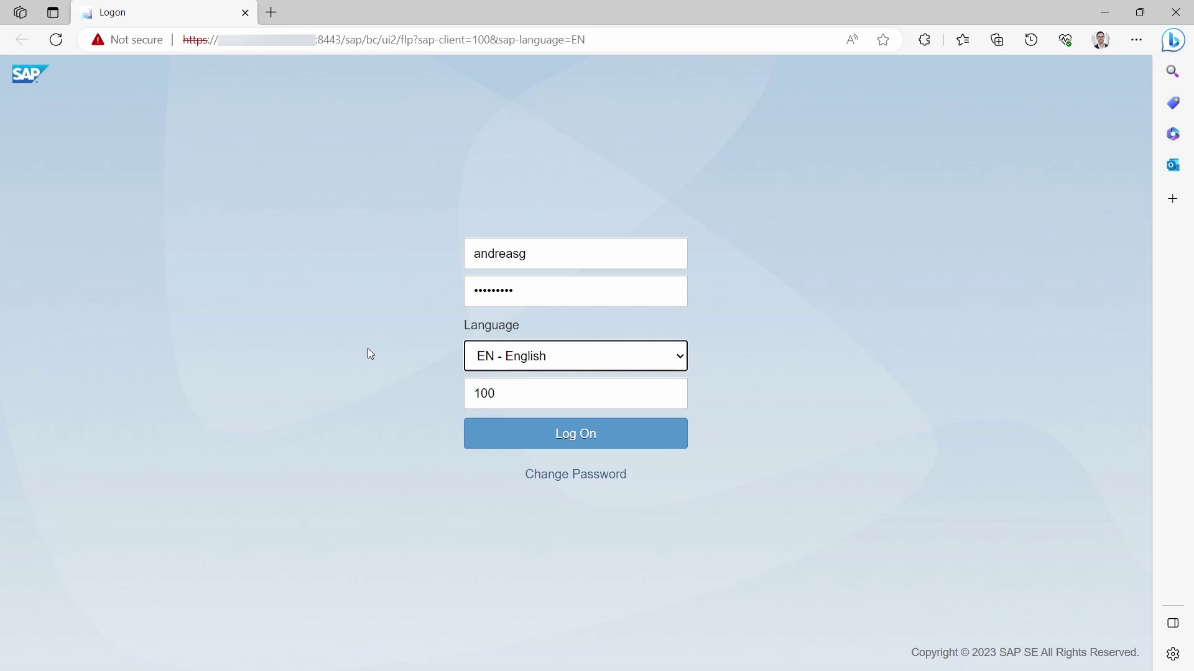
left_click(522, 444)
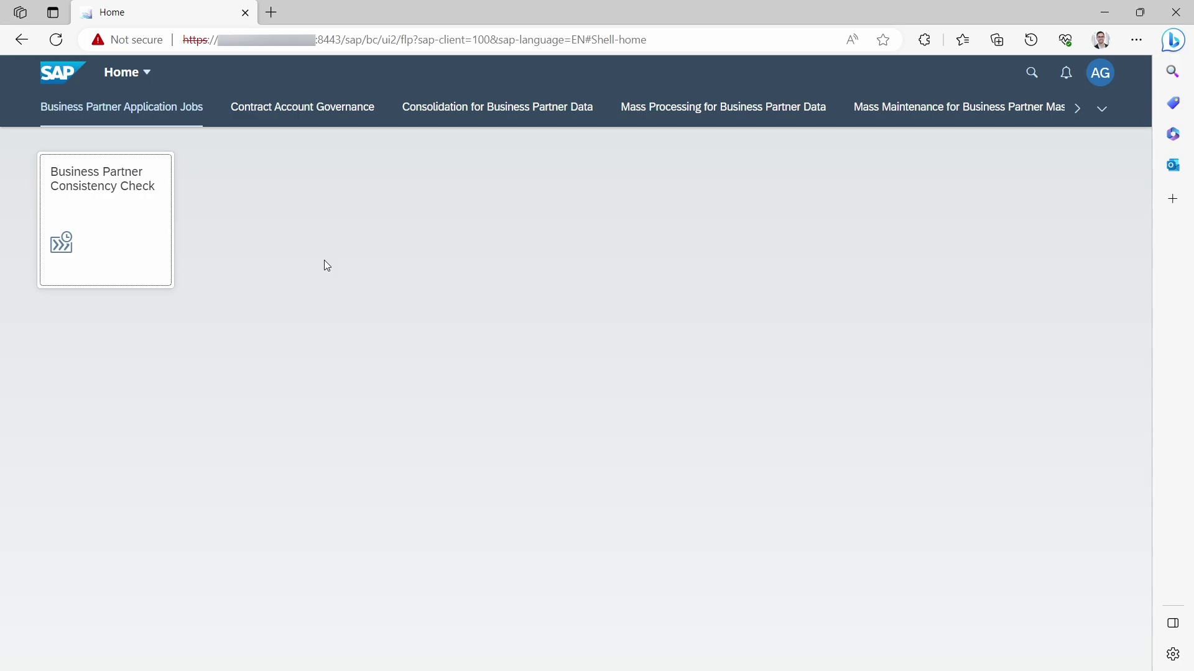
- Bring up the user account menu from the avatar on the English home page
left_click(1099, 75)
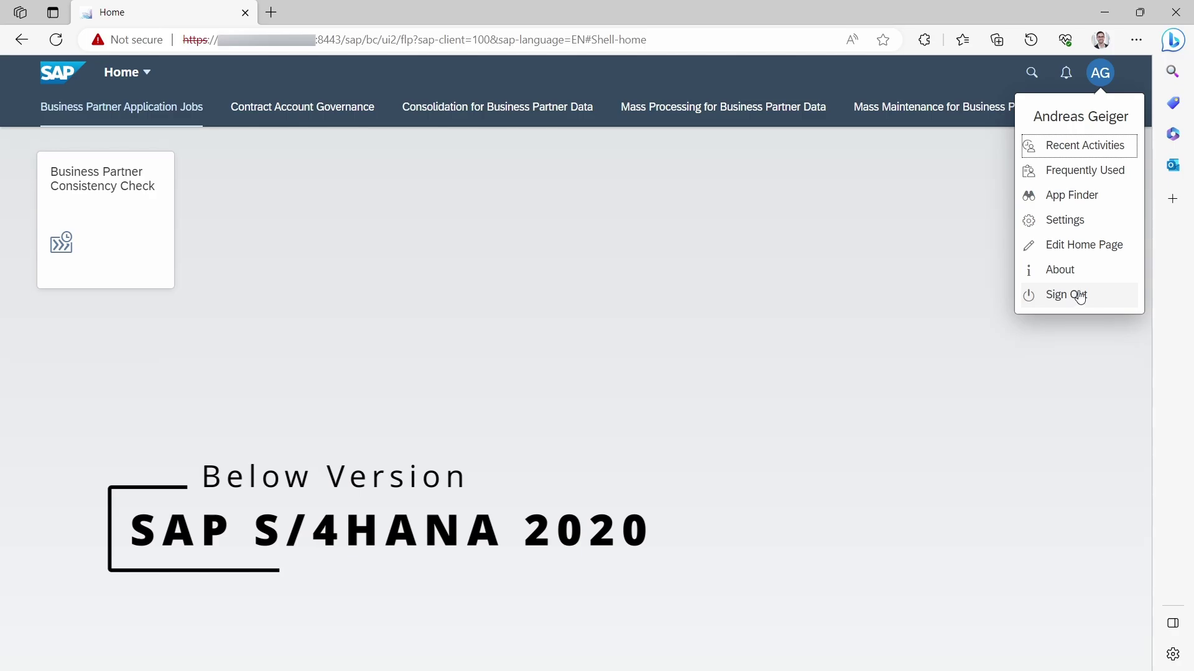
- In Settings > Language & Region, choose German as the language and save it
left_click(1066, 222)
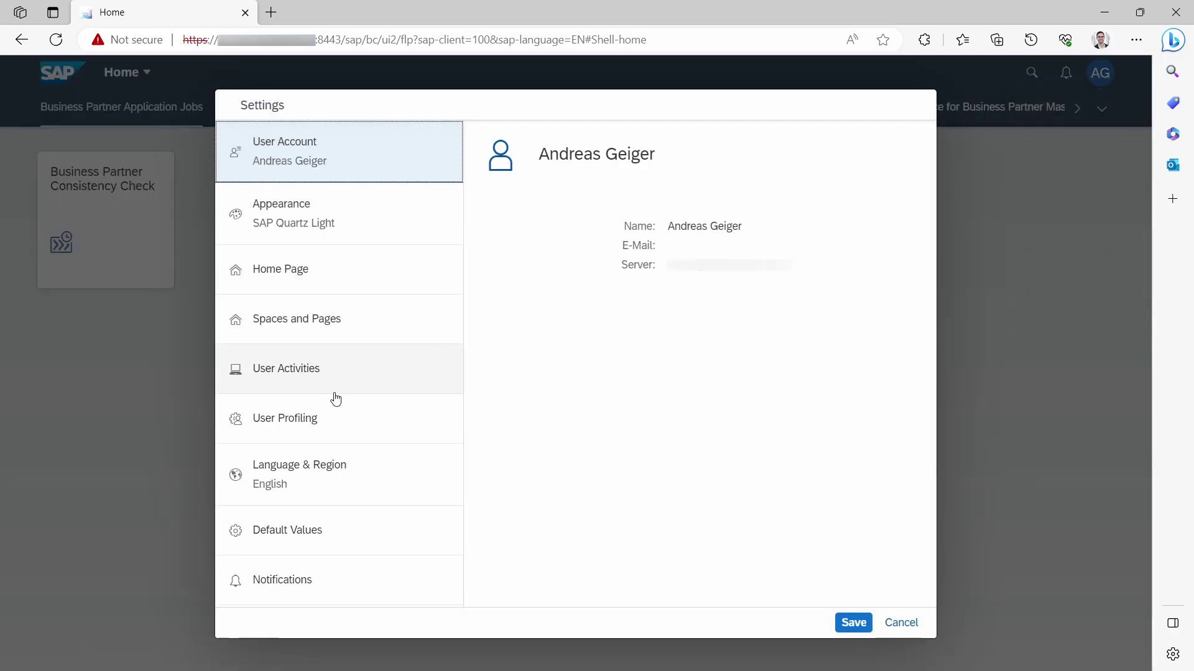
left_click(341, 478)
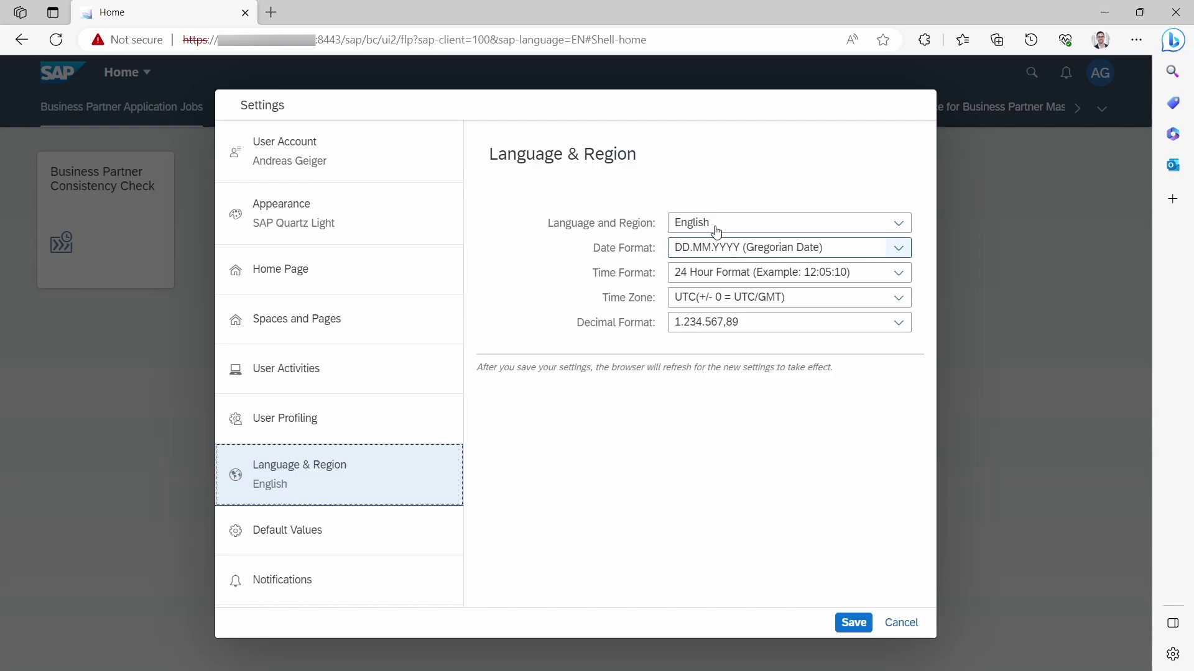
left_click(877, 224)
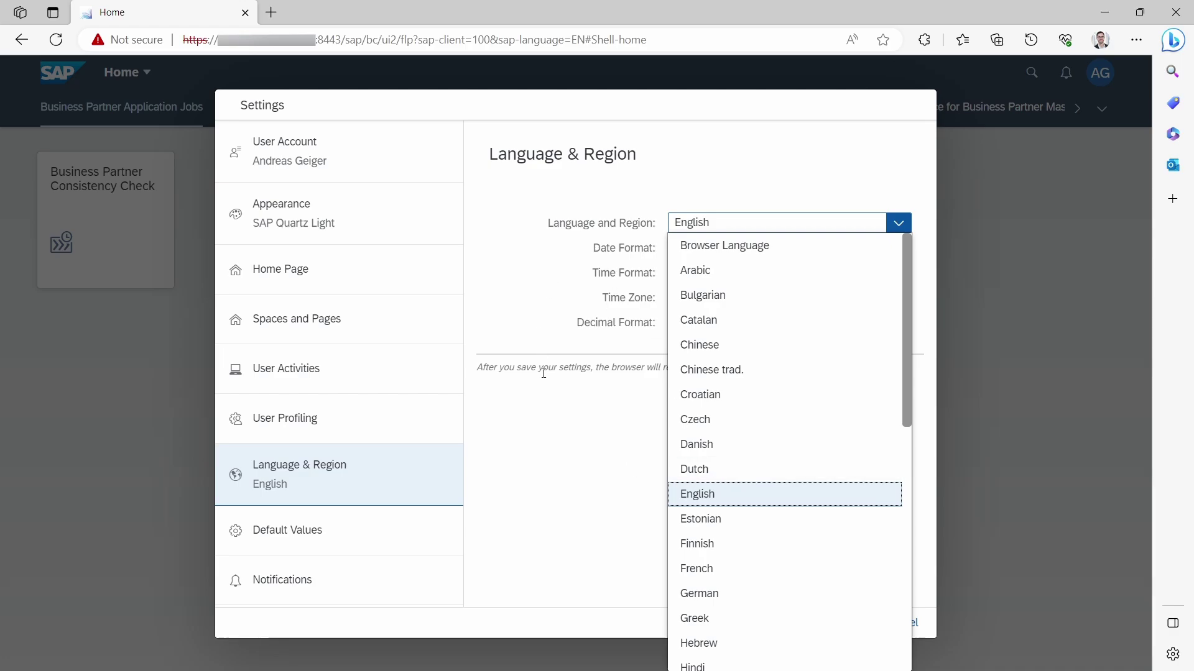
left_click(698, 503)
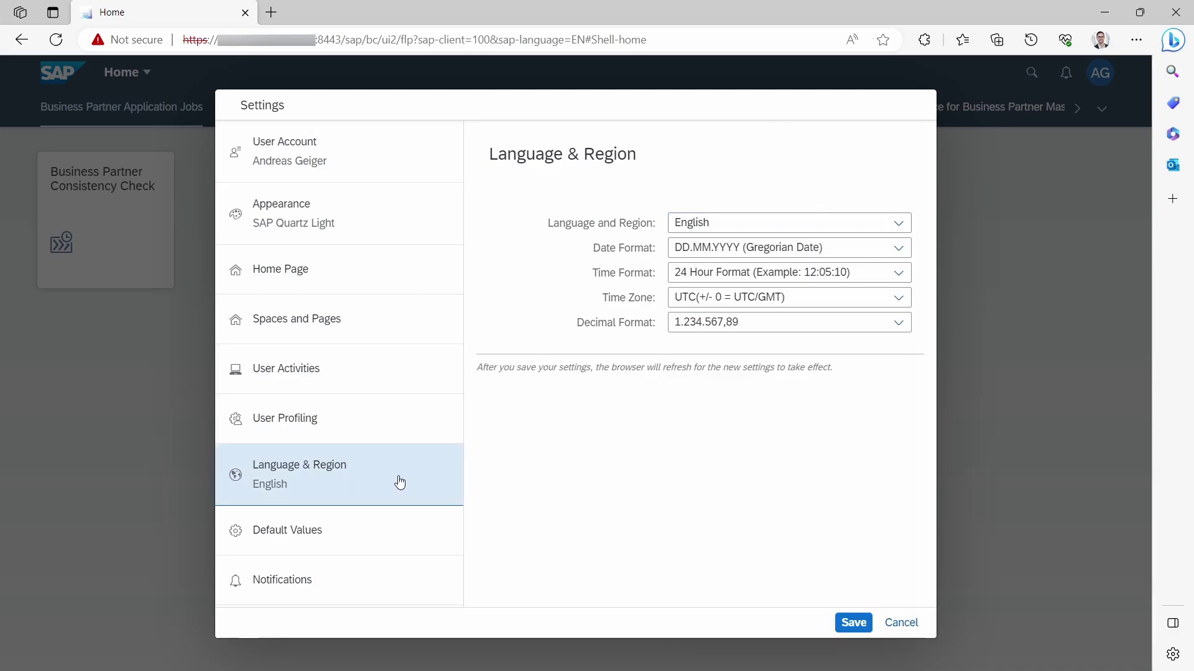
left_click(820, 228)
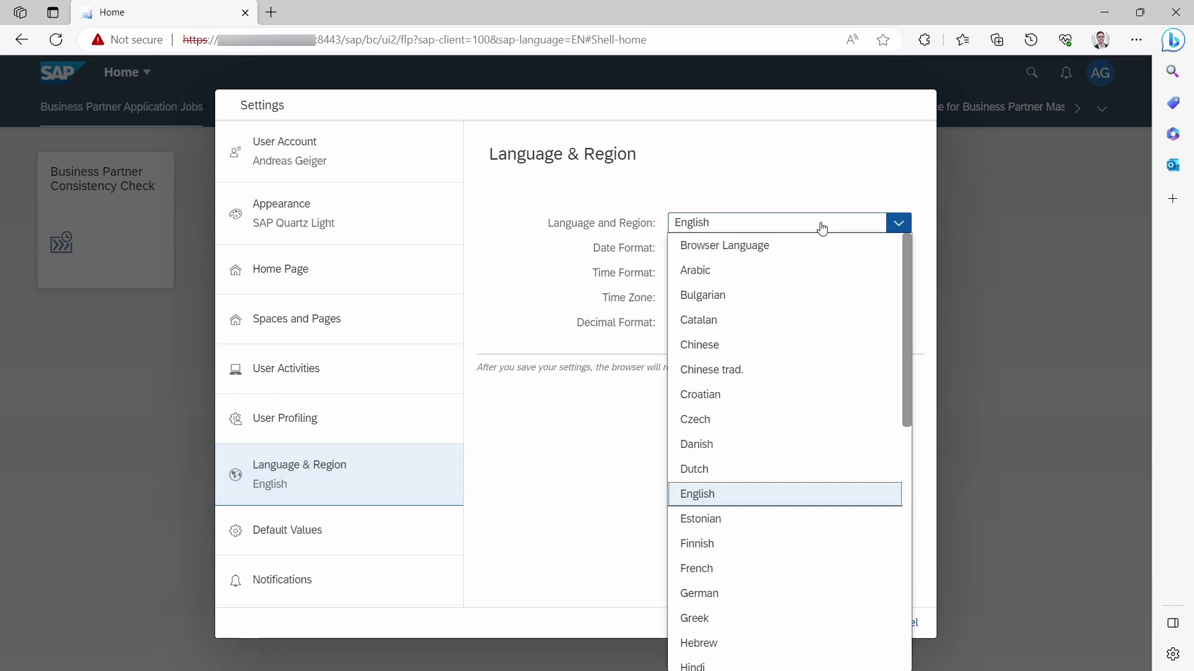
left_click(737, 598)
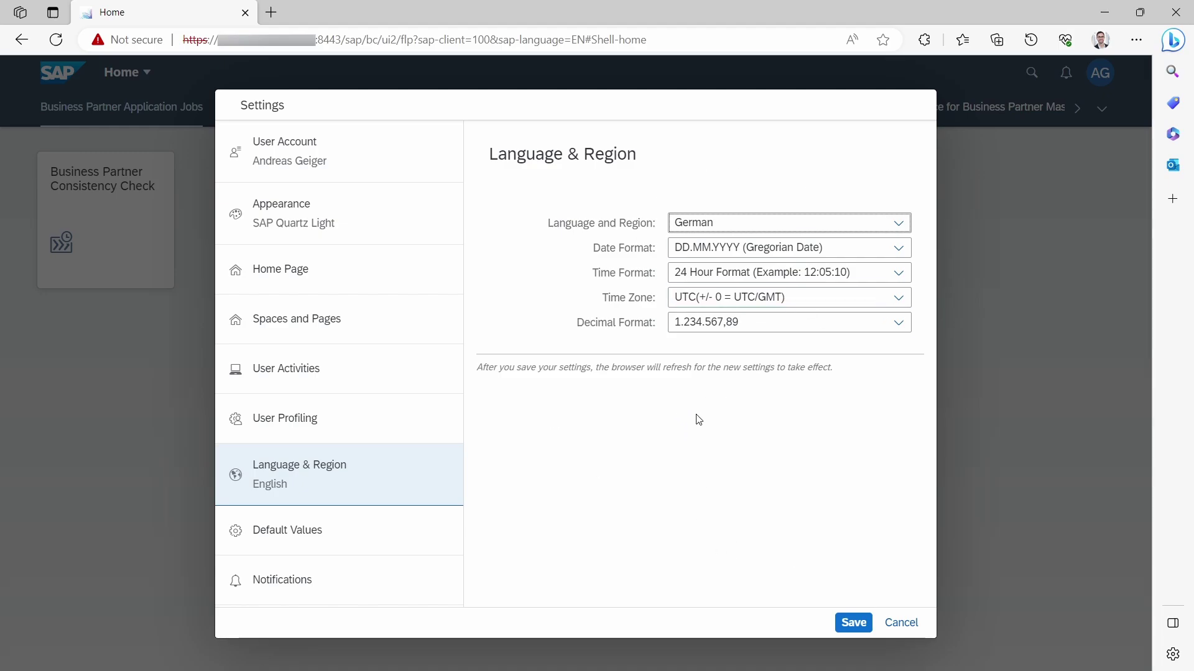
left_click(854, 625)
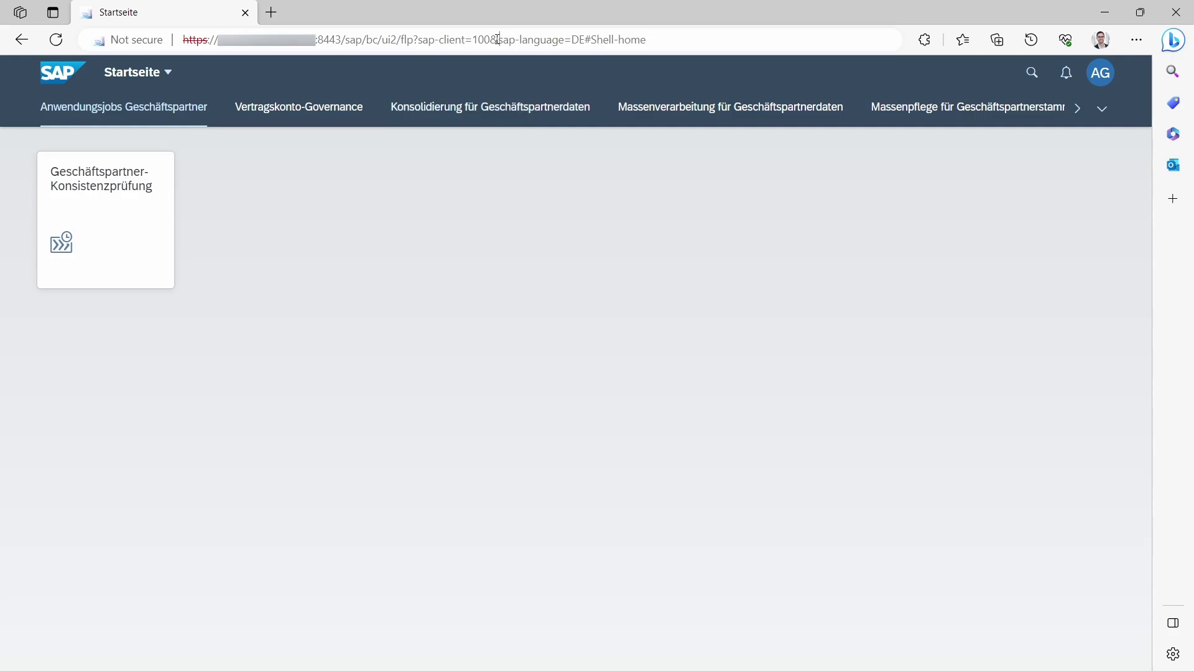
- Replace sap-language=DE with EN in the address and reload the launchpad in English
left_click_drag(496, 40, 585, 40)
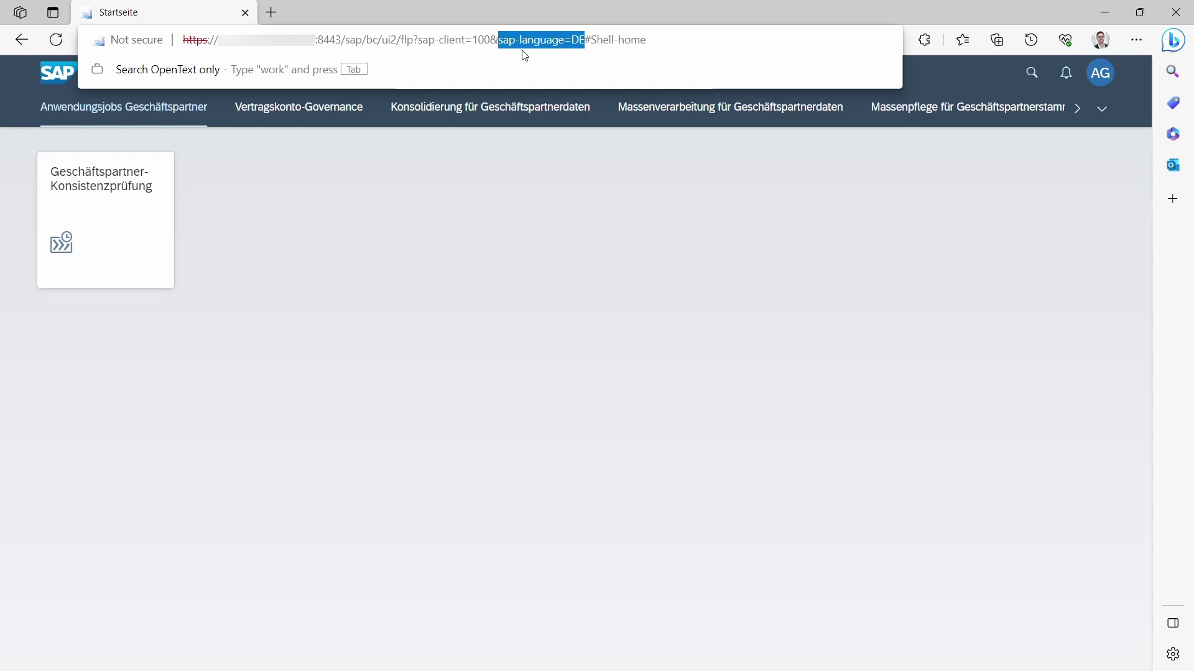
double_click(578, 40)
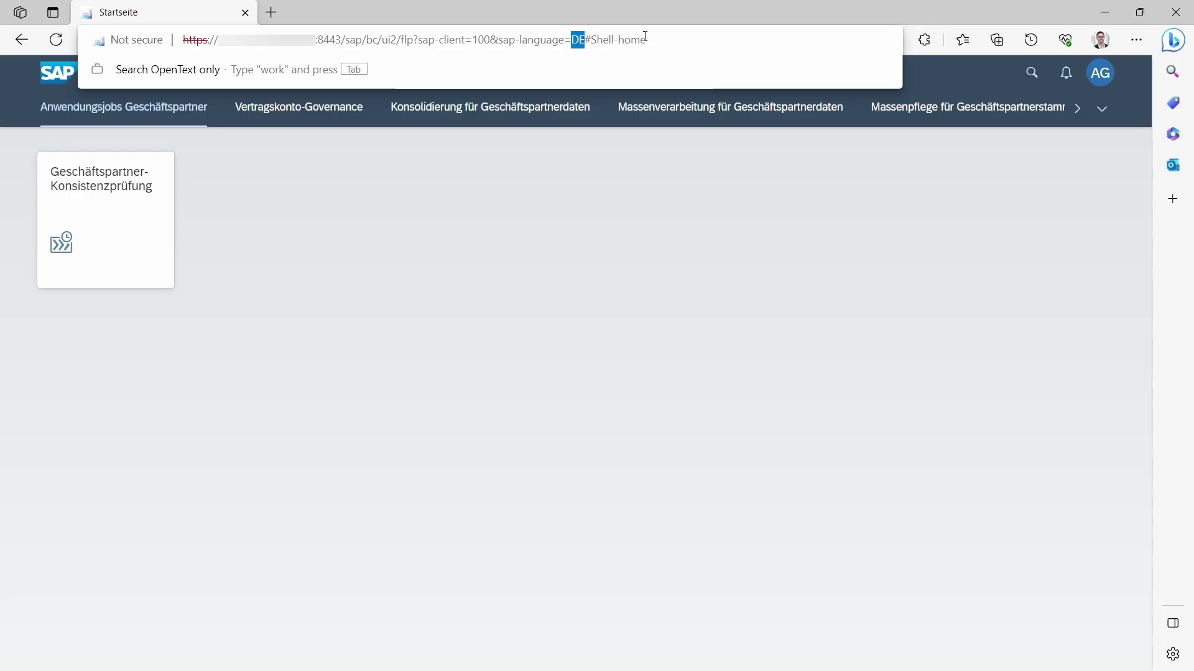
type("EN")
key("Return")
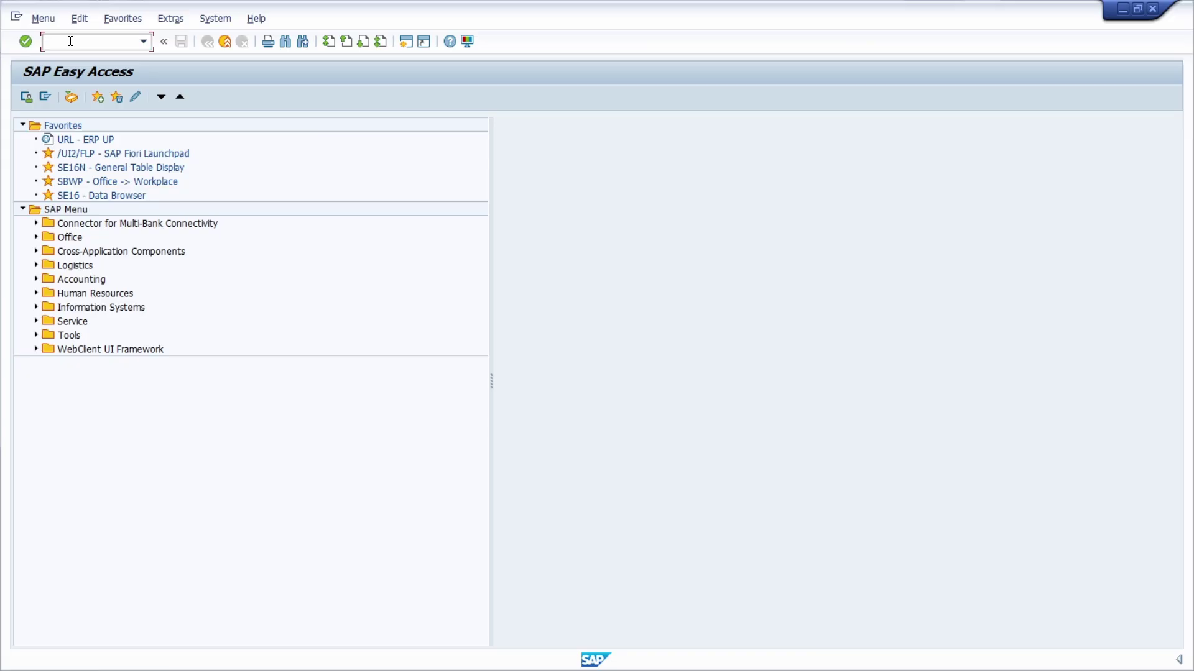
type("/n")
type("se1")
type("6n")
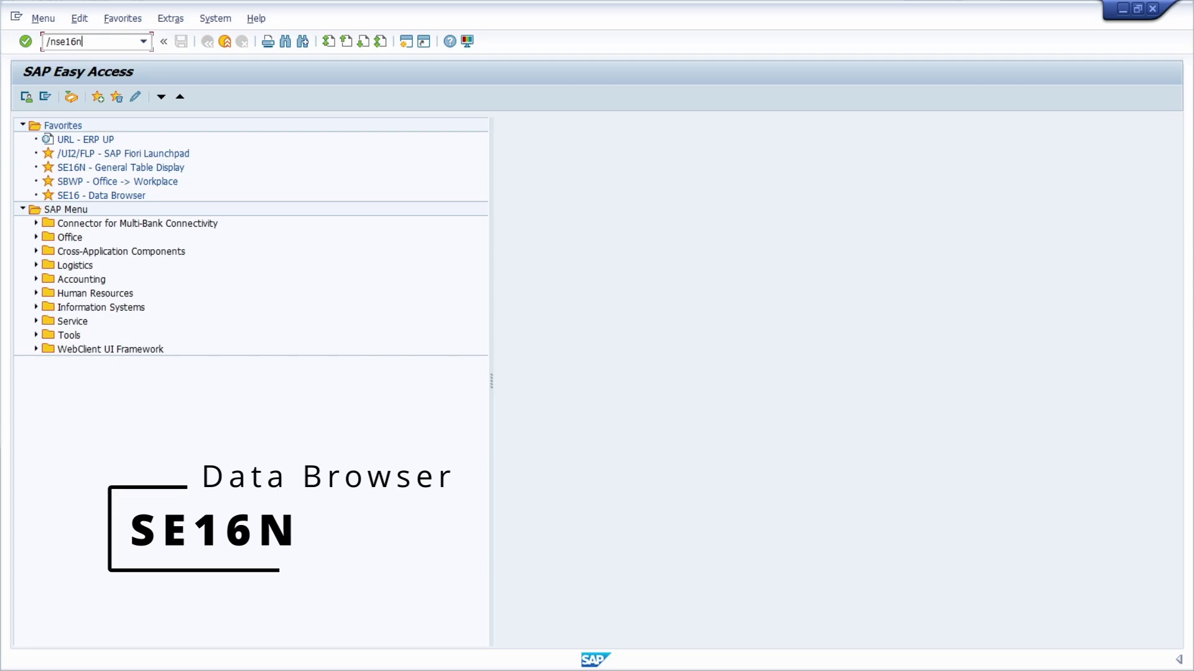
- In SE16N, display table T002's 44 language keys and select the Language column
key("Return")
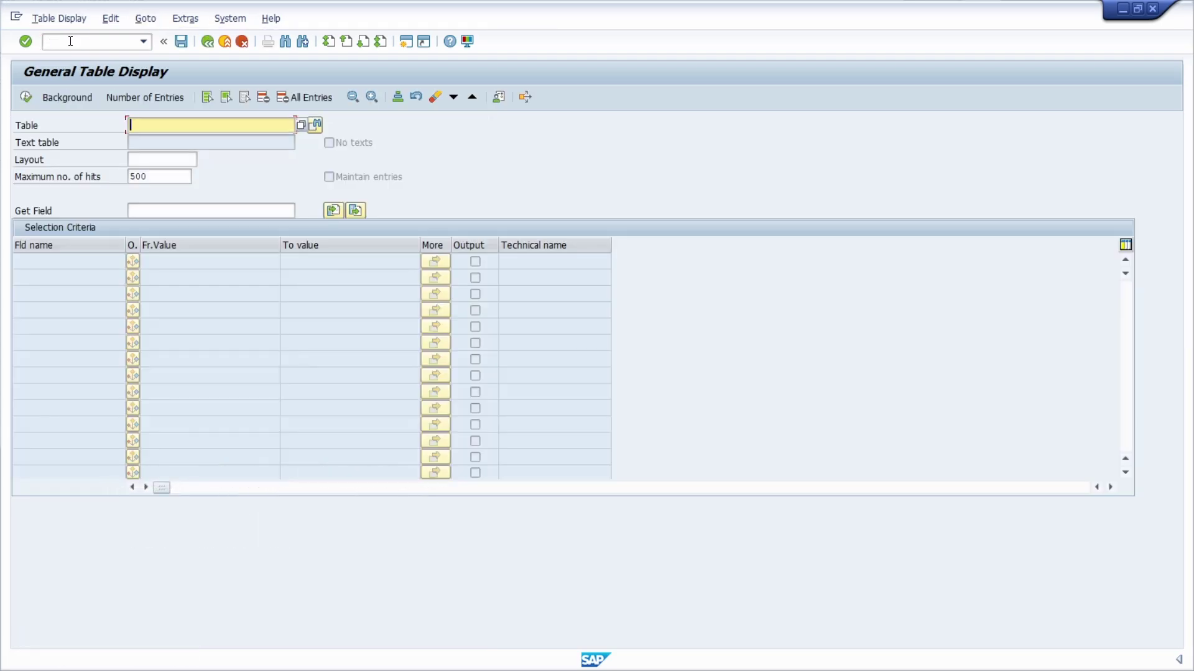
type("t")
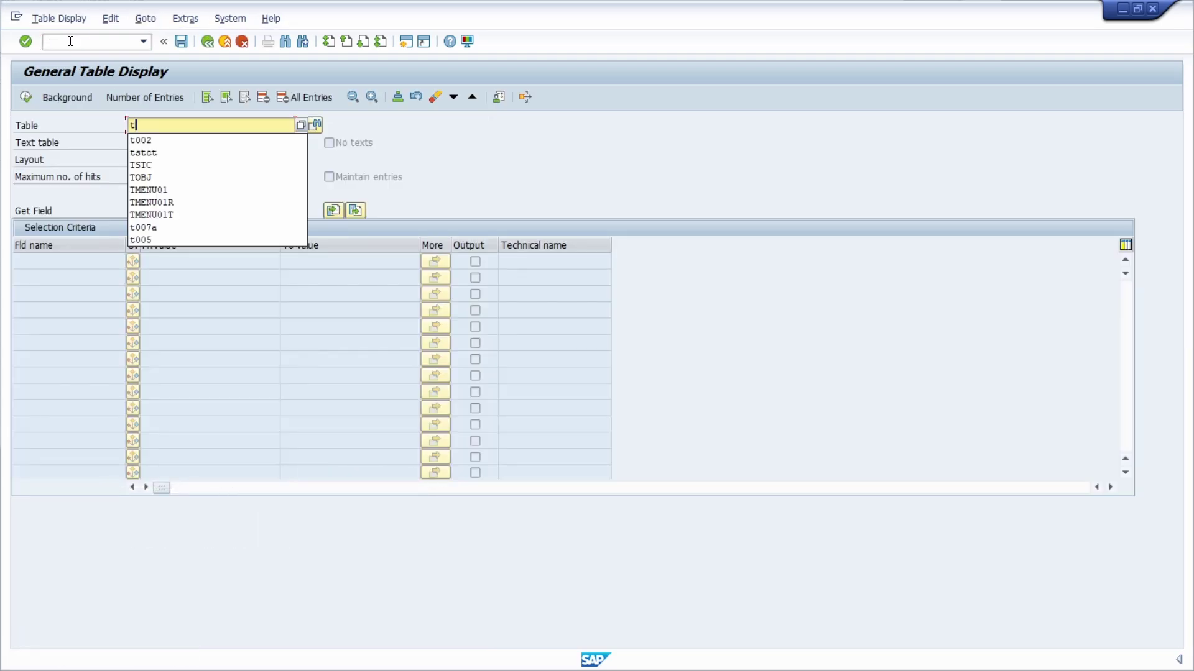
type("002")
key("Return")
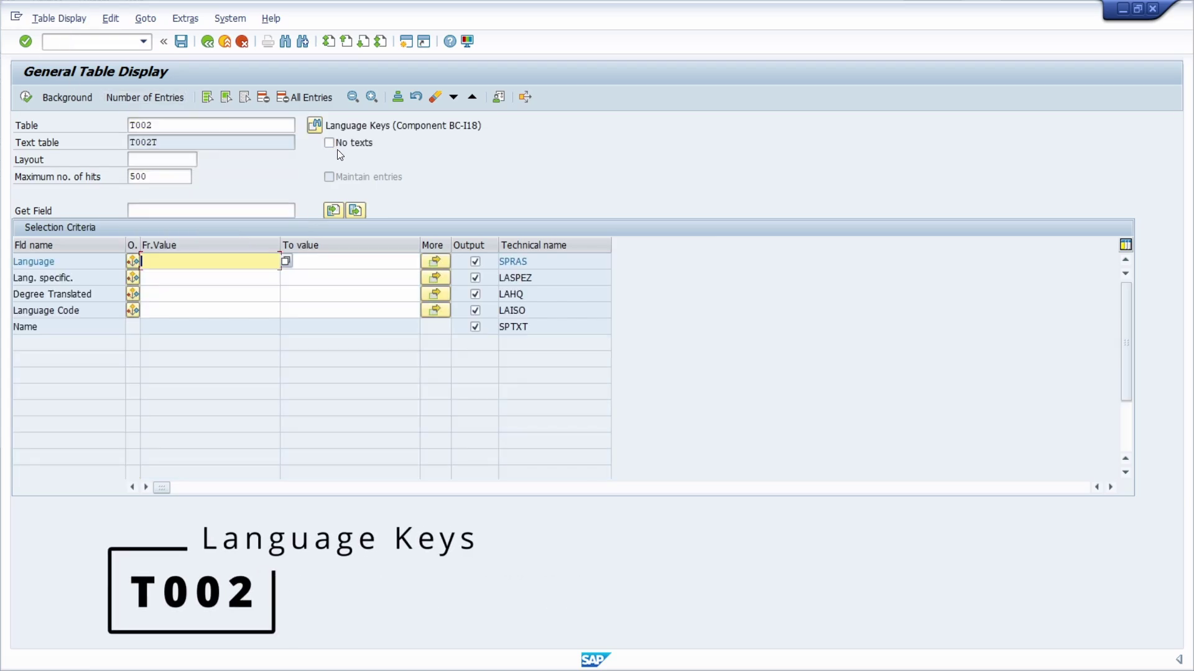
left_click_drag(325, 125, 391, 125)
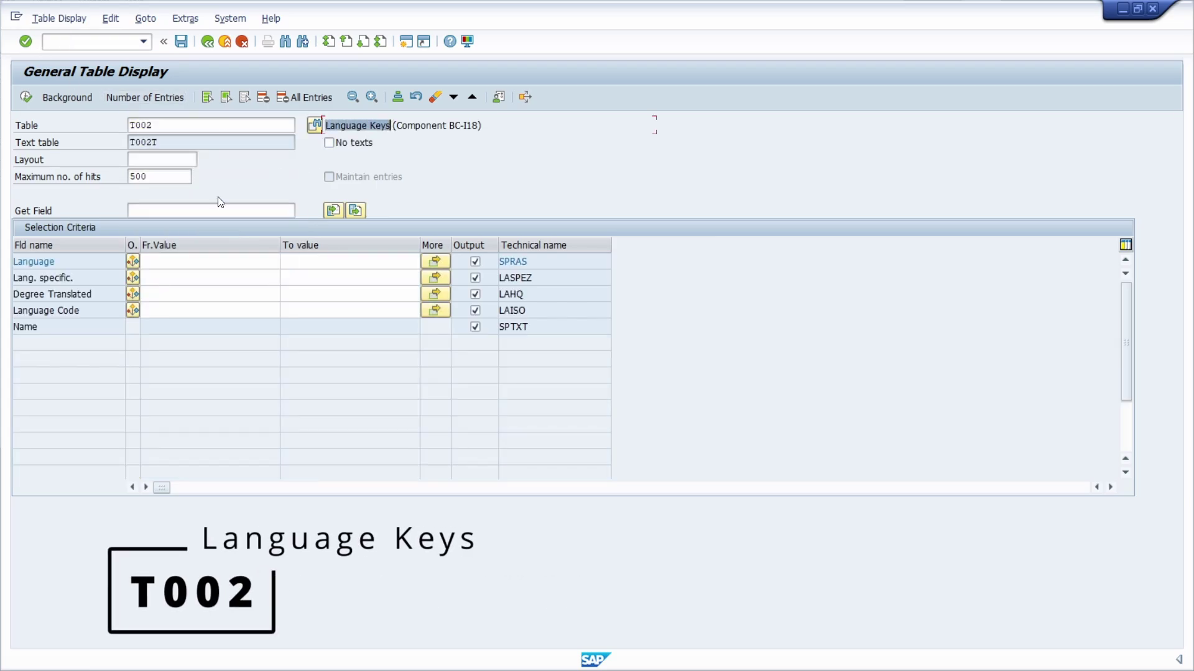
key("F8")
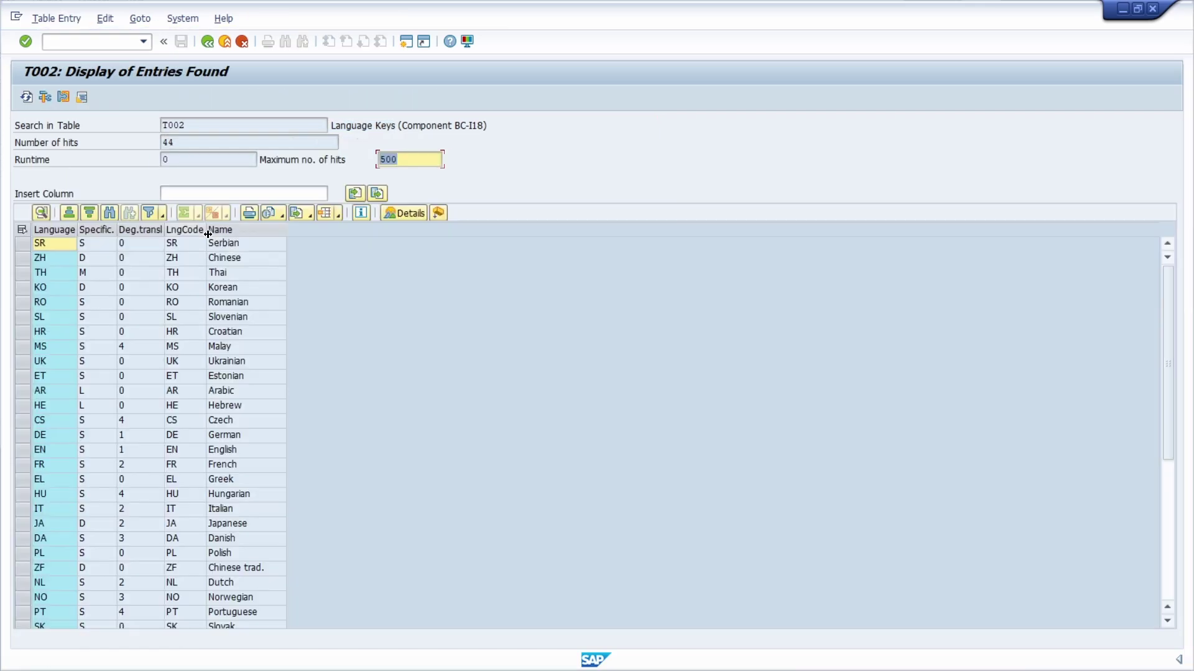
left_click(57, 230)
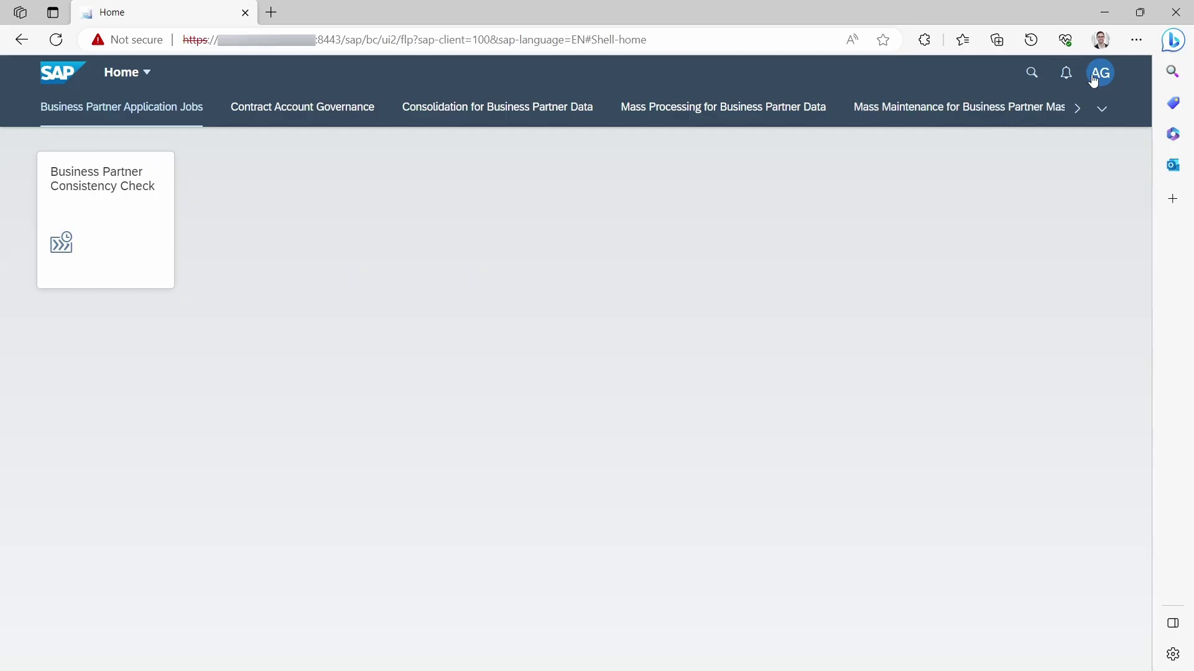
- From the avatar, show the user Settings' Language & Region page, which reads English
left_click(1099, 72)
left_click(1072, 223)
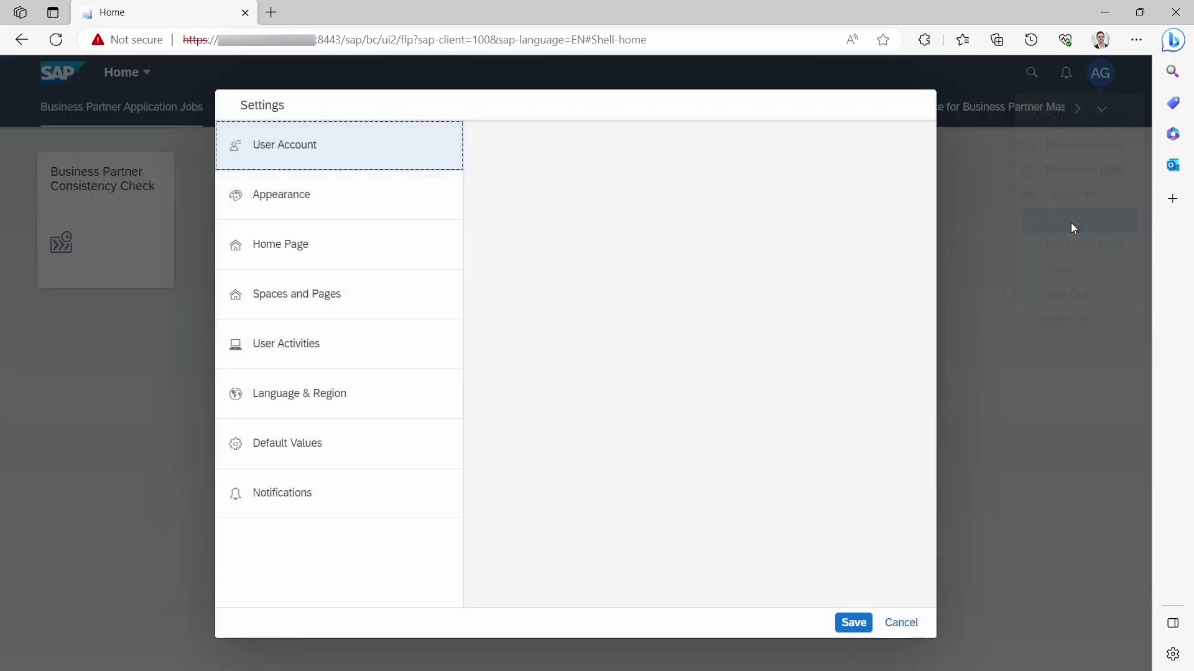
left_click(319, 469)
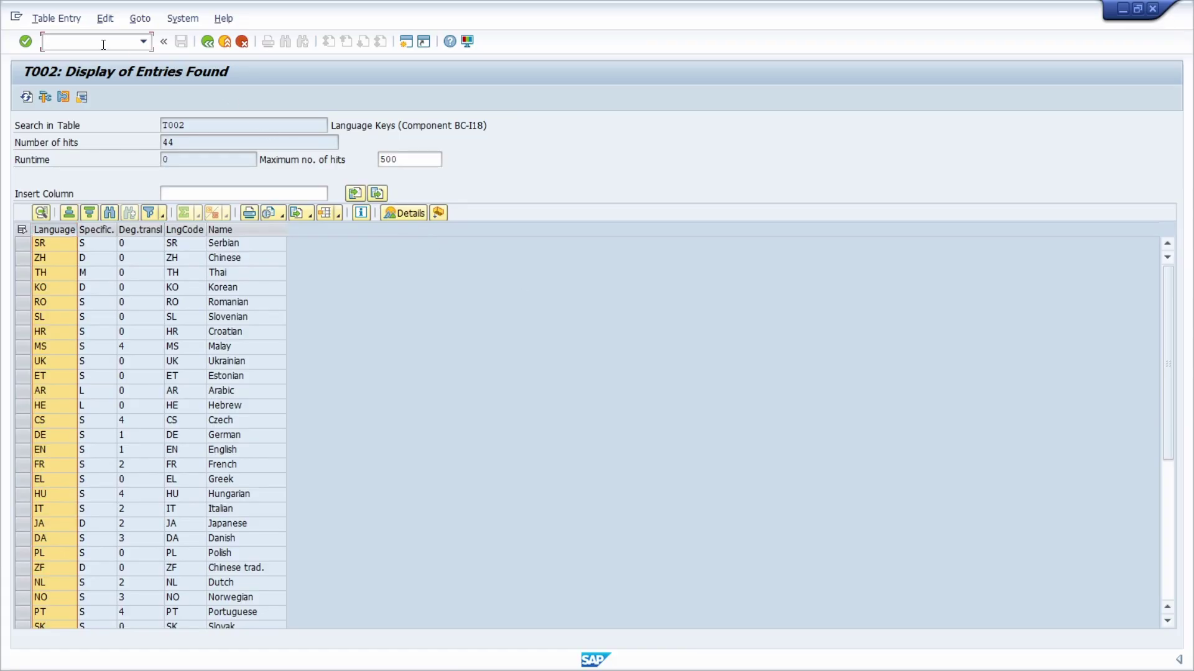
type("/n/ui2/flp_cus_conf")
- In /ui2/flp_cus_conf, add a new entry with property ID USERSETTINGS_SET_LANGUAGE
key("Return")
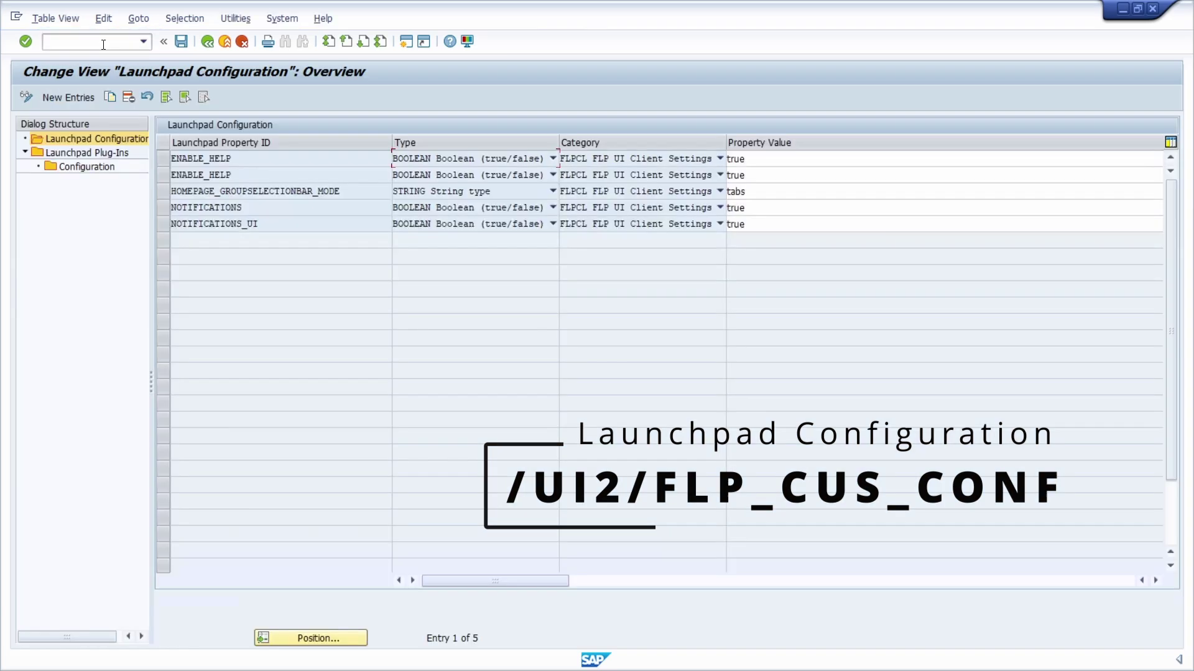
left_click(72, 99)
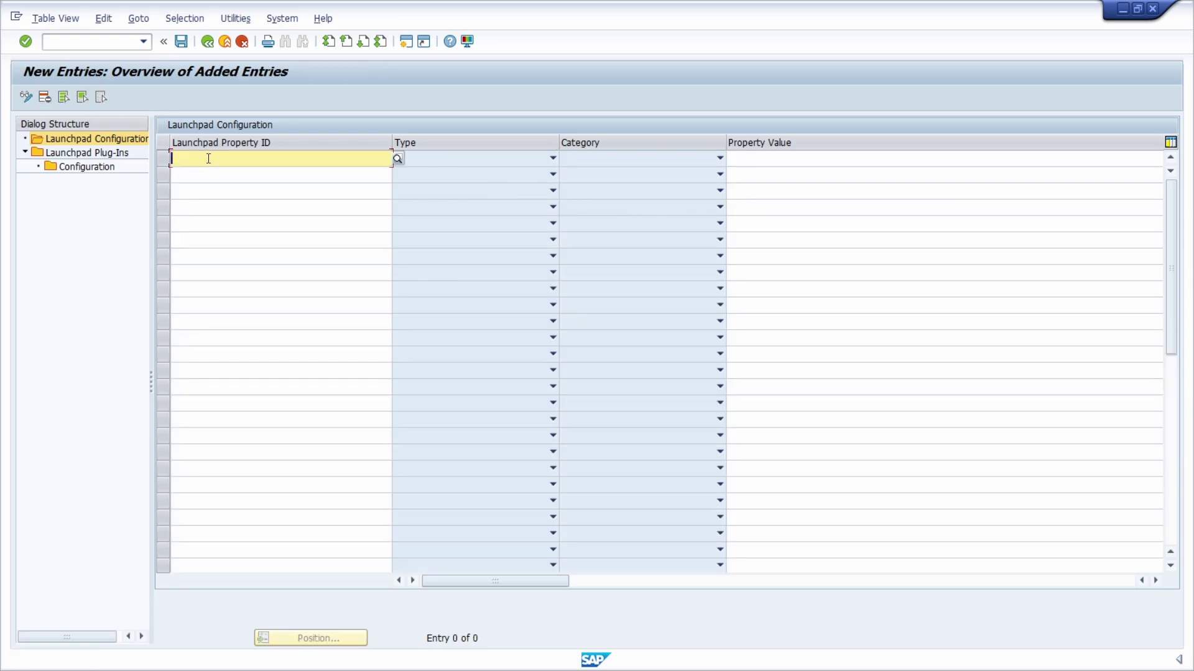
left_click(242, 159)
type("USERSETTINGS_SET_LANGUAGE")
key("Return")
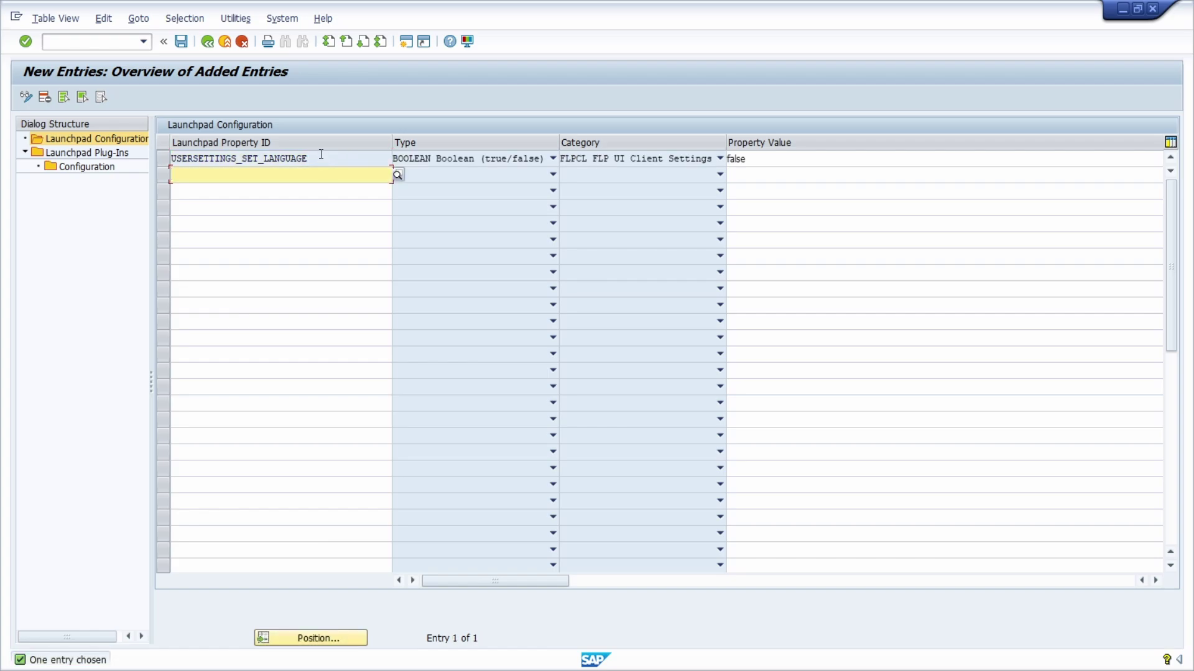
- Change the new entry's Property Value from false to true
key("shift+Tab")
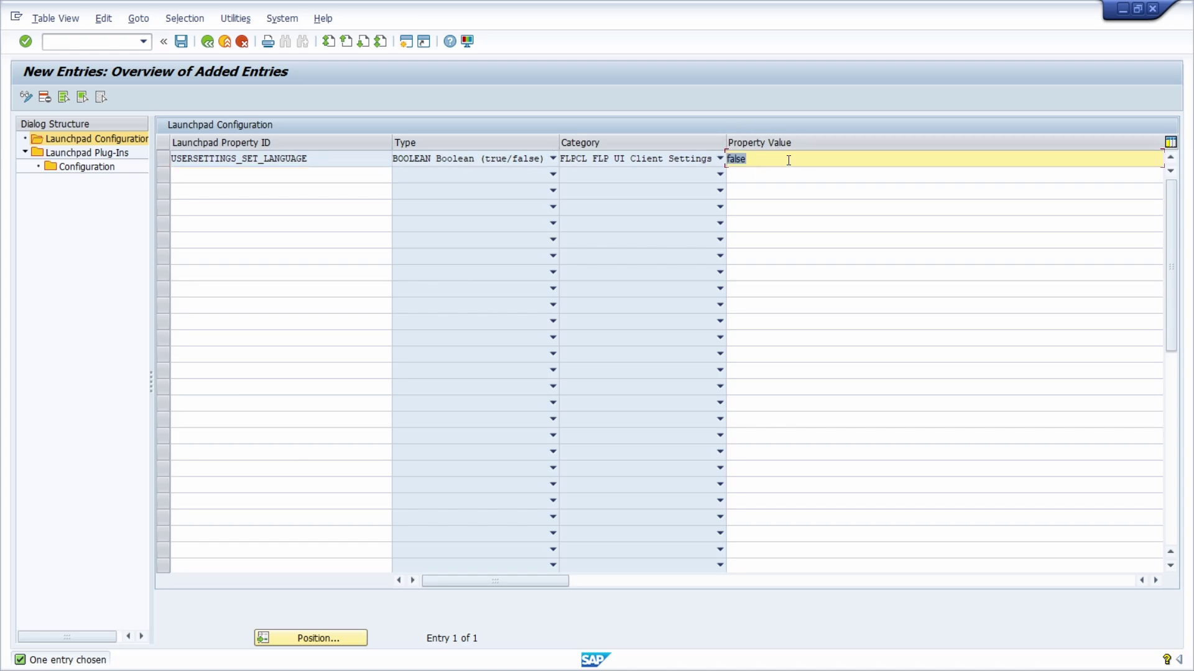
type("true")
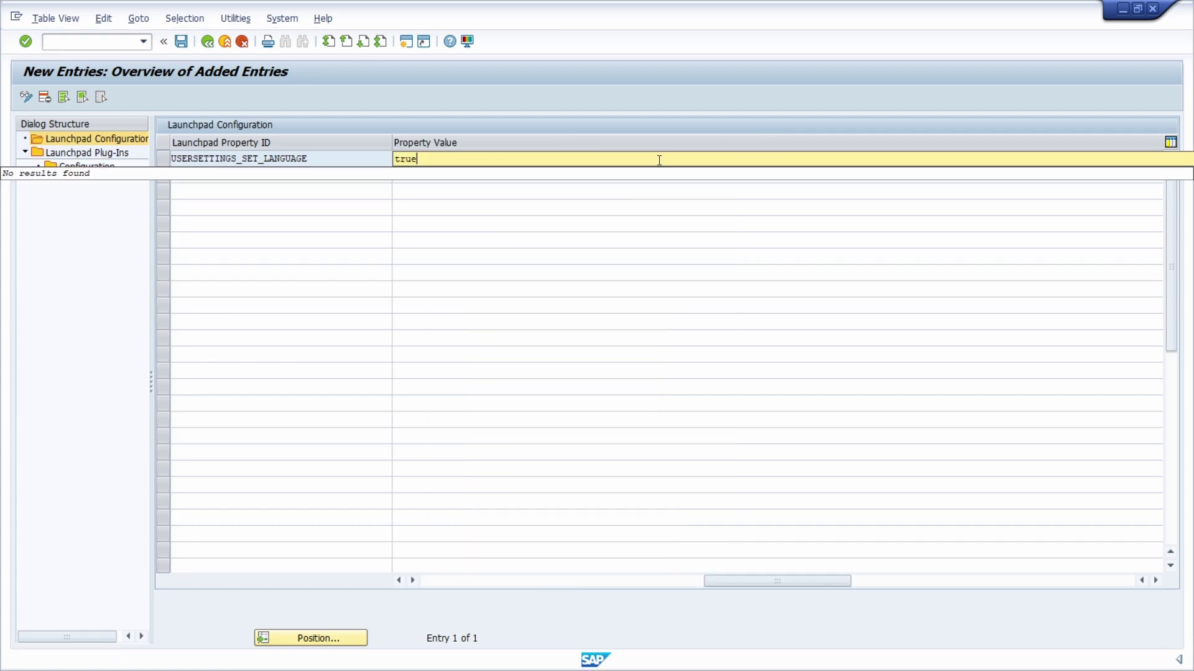
left_click(512, 204)
left_click_drag(736, 579, 464, 580)
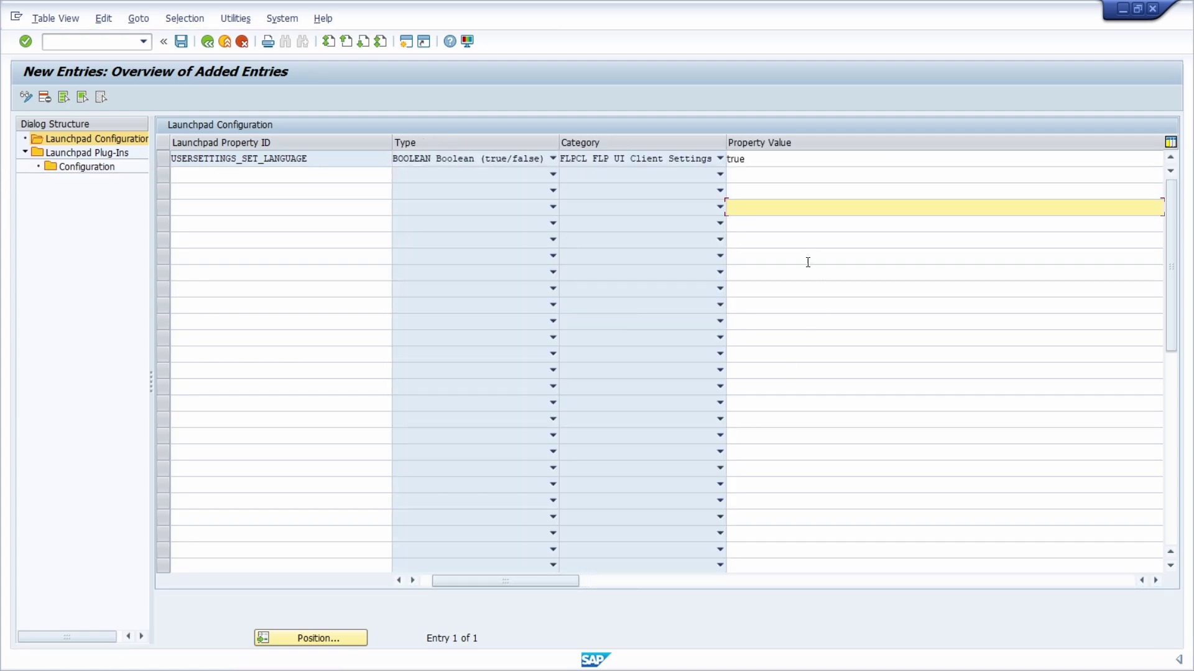
left_click(751, 159)
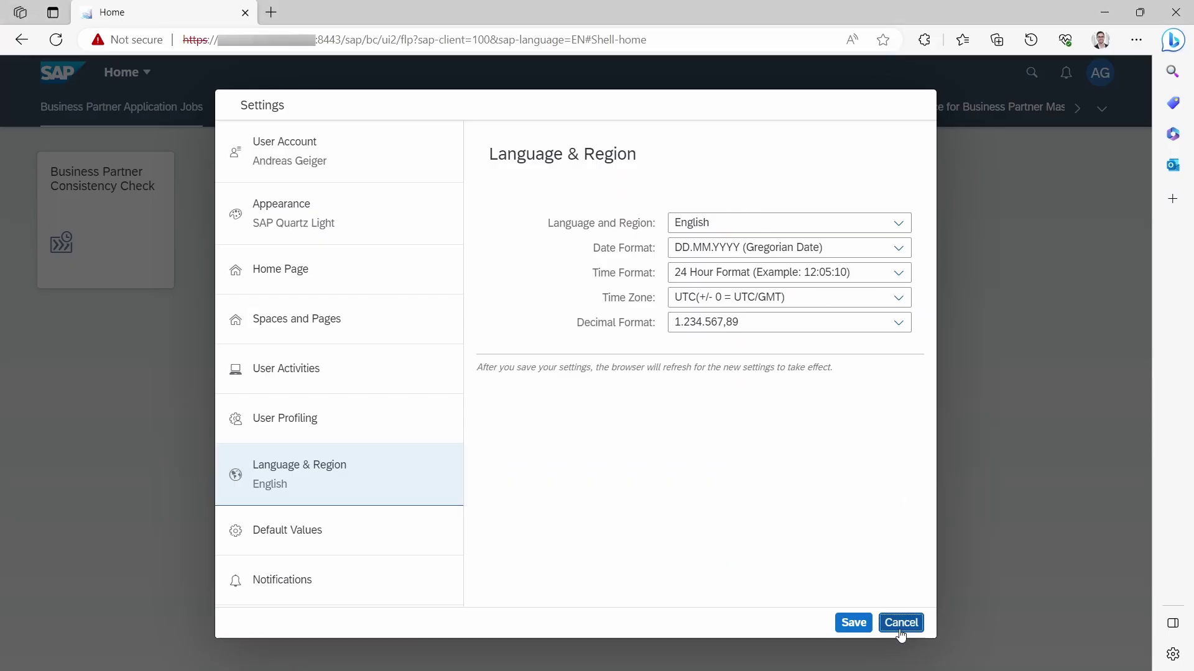
- Cancel the Settings dialog, returning to the English home page with the Consistency Check tile
left_click(902, 623)
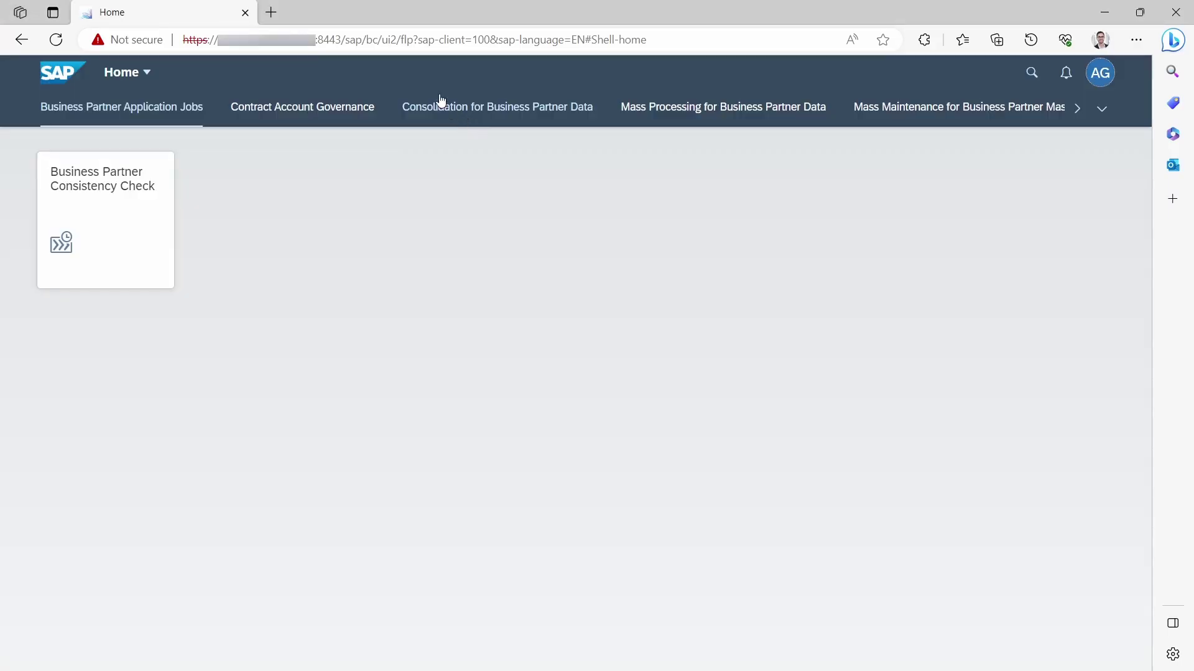